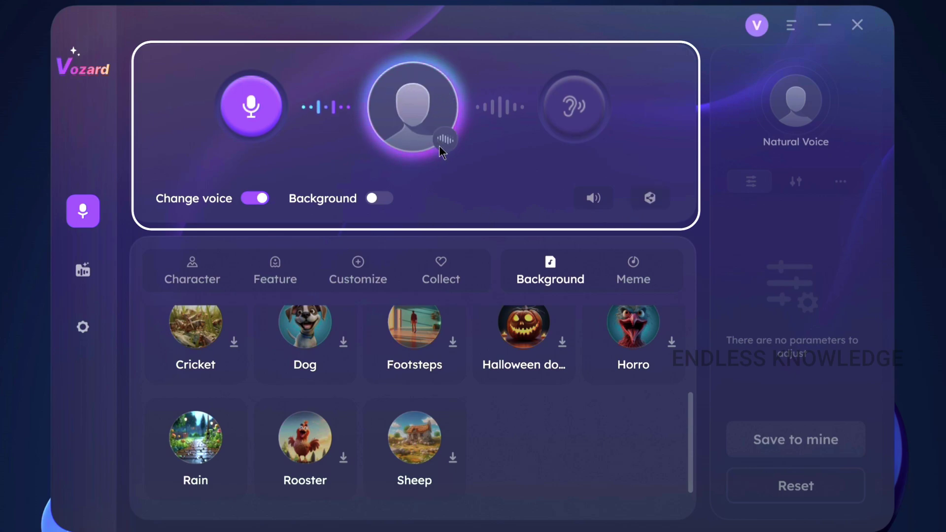
Apply the Anthony Hopkins voice from the Cinematic character voices, with pitch at 0.
{"action": "scroll", "coordinate": [403, 370], "scroll_direction": "up", "scroll_amount": 3}
{"action": "left_click", "coordinate": [193, 266]}
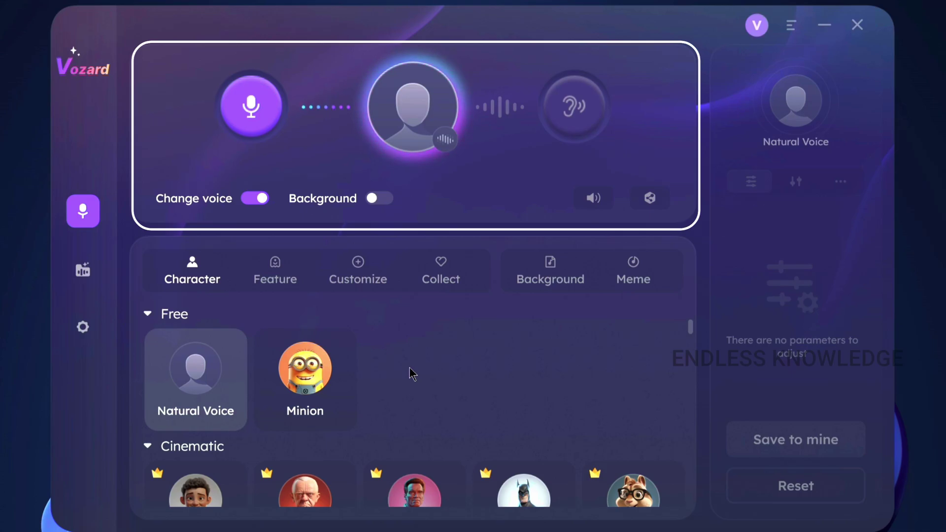
{"action": "scroll", "coordinate": [449, 345], "scroll_direction": "down", "scroll_amount": 3}
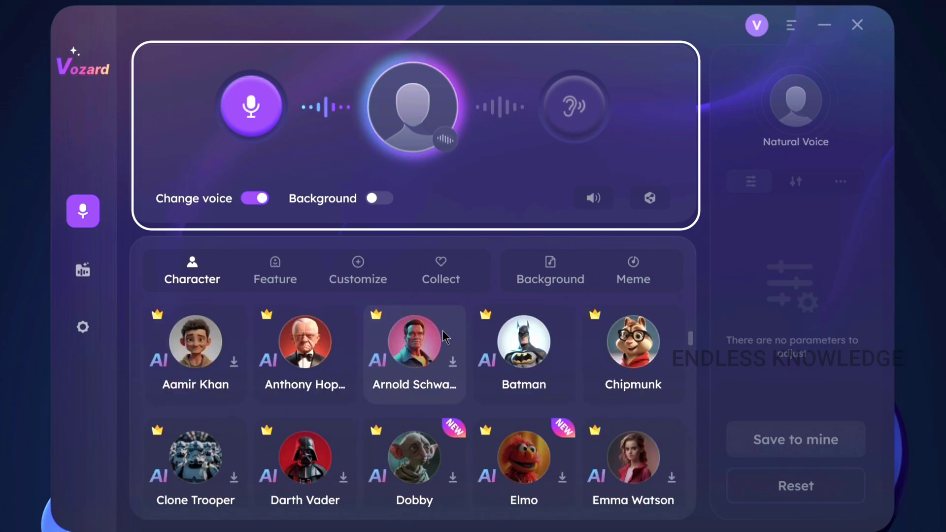
{"action": "left_click", "coordinate": [315, 353]}
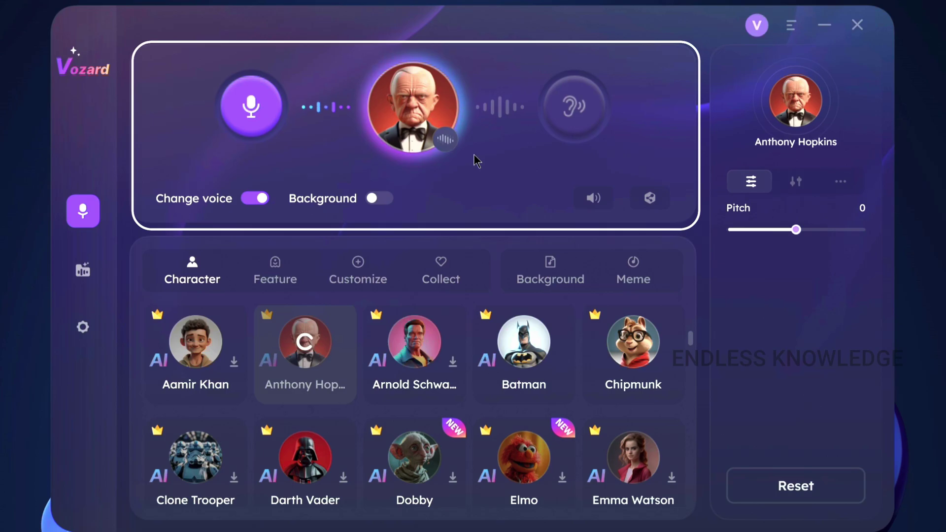
{"action": "left_click", "coordinate": [260, 200]}
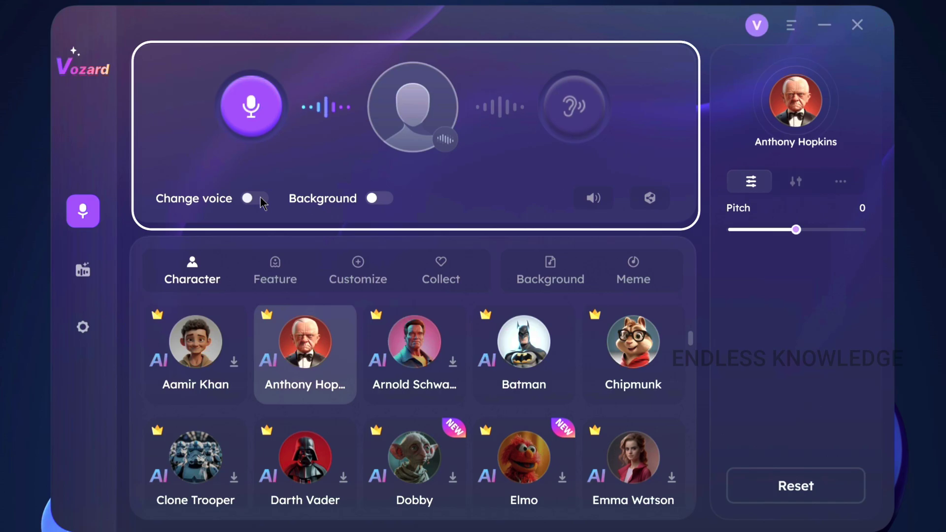
{"action": "left_click", "coordinate": [259, 91]}
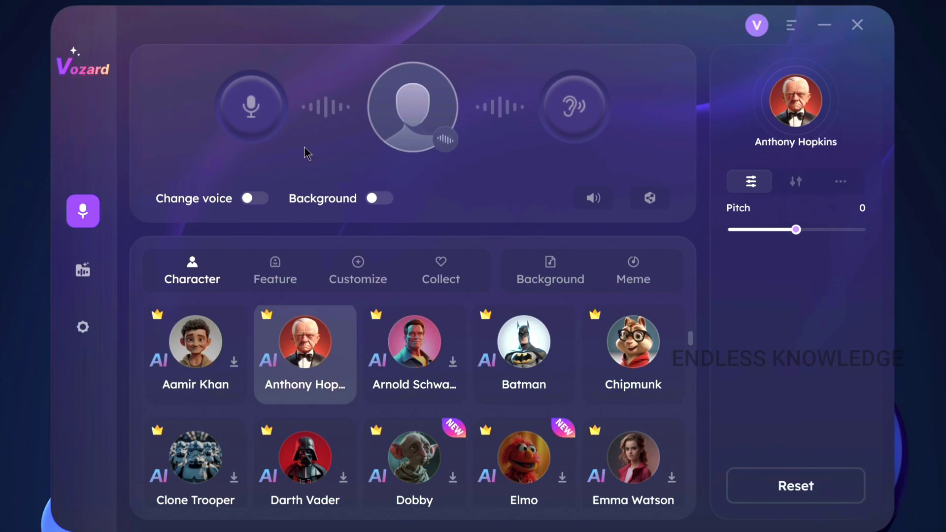
{"action": "left_click", "coordinate": [260, 116]}
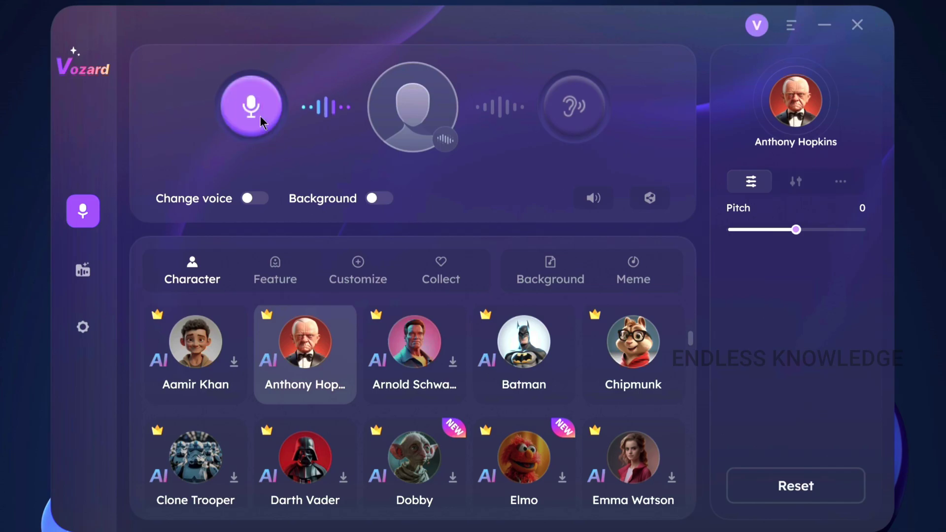
{"action": "left_click", "coordinate": [261, 199]}
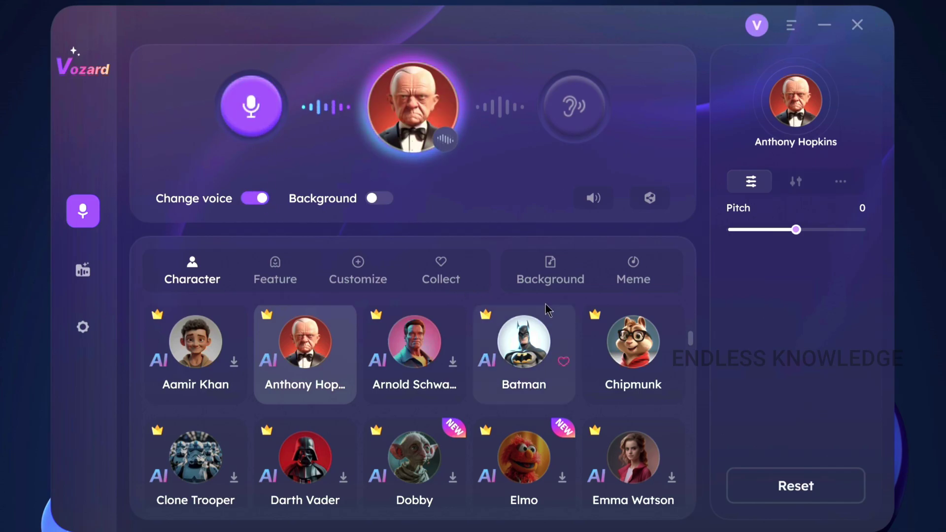
Choose Rain as the looping background sound and turn on the Background switch.
{"action": "left_click", "coordinate": [551, 279]}
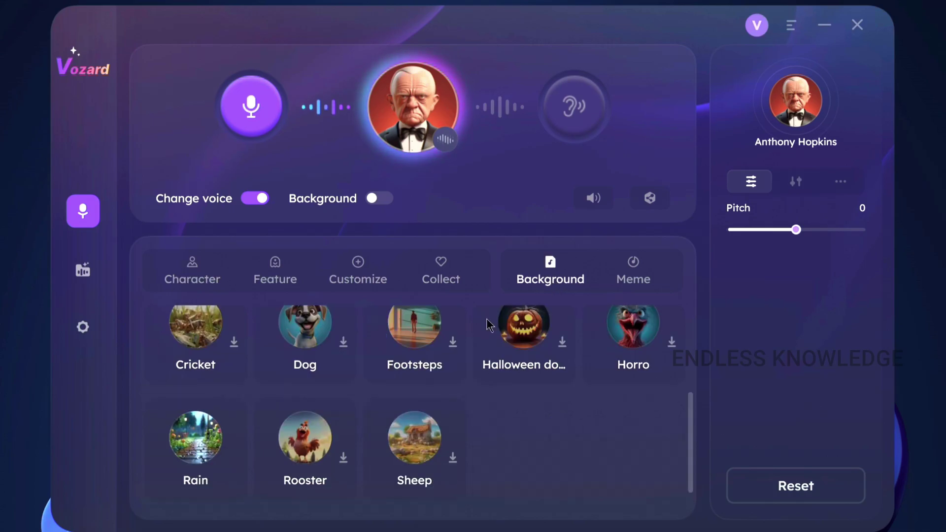
{"action": "left_click", "coordinate": [200, 433]}
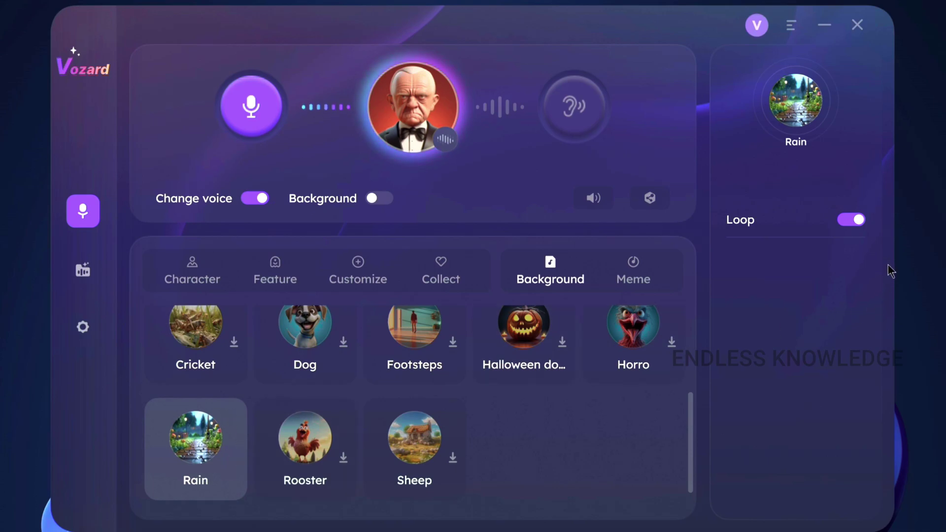
{"action": "left_click", "coordinate": [387, 198]}
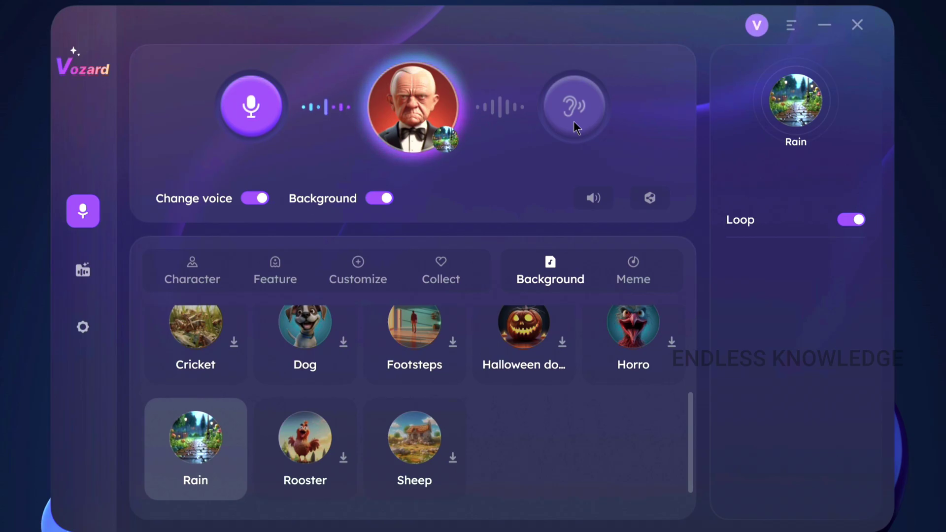
Return to the character voices and adjust the Anthony Hopkins Pitch slider.
{"action": "scroll", "coordinate": [377, 350], "scroll_direction": "up", "scroll_amount": 3}
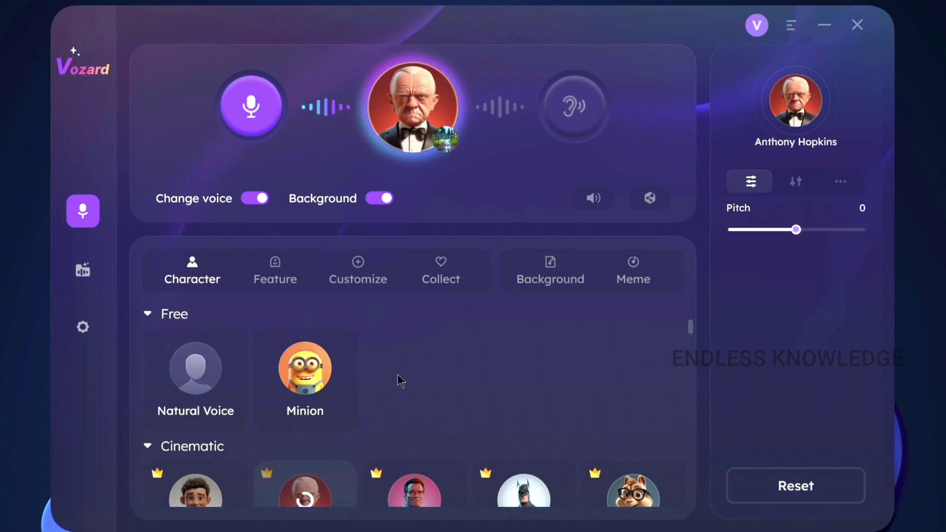
{"action": "scroll", "coordinate": [398, 372], "scroll_direction": "down", "scroll_amount": 3}
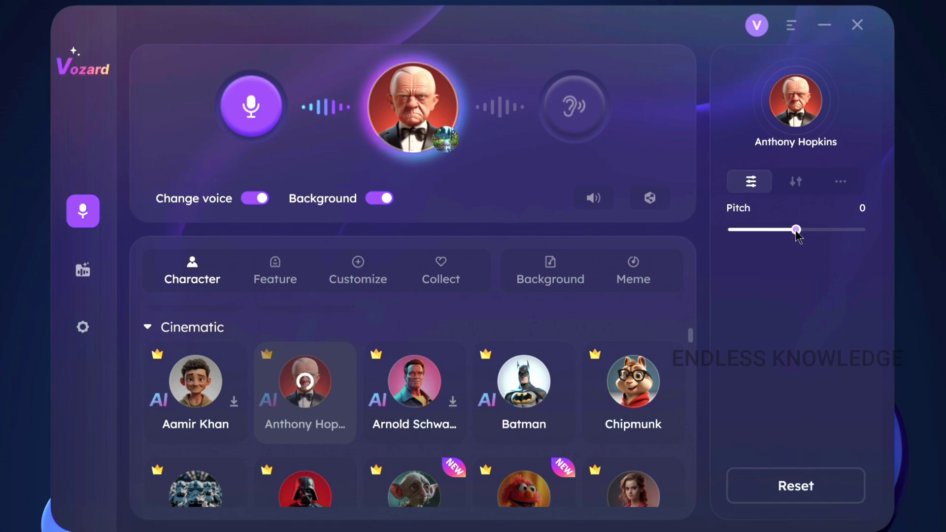
{"action": "left_click_drag", "start_coordinate": [797, 231], "coordinate": [766, 229]}
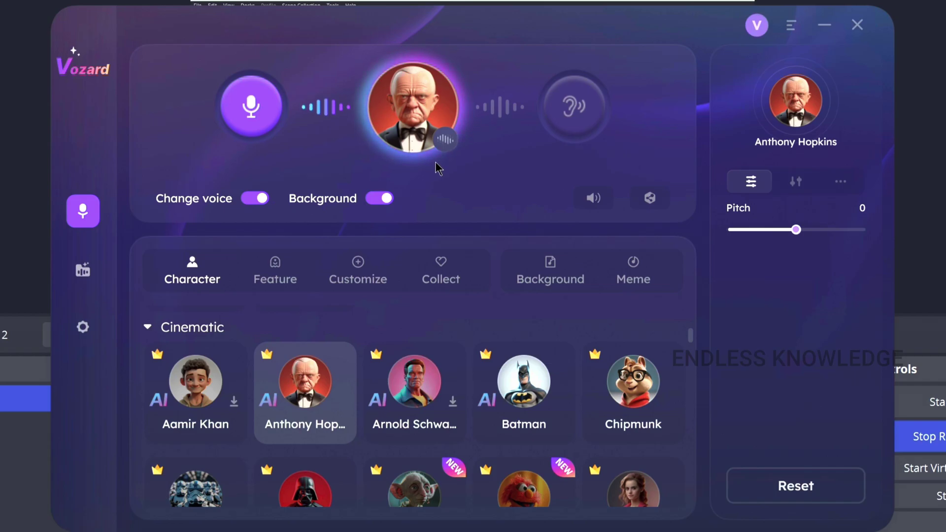
Turn on listening to the changed voice and reselect Rain in the background library.
{"action": "left_click", "coordinate": [575, 105]}
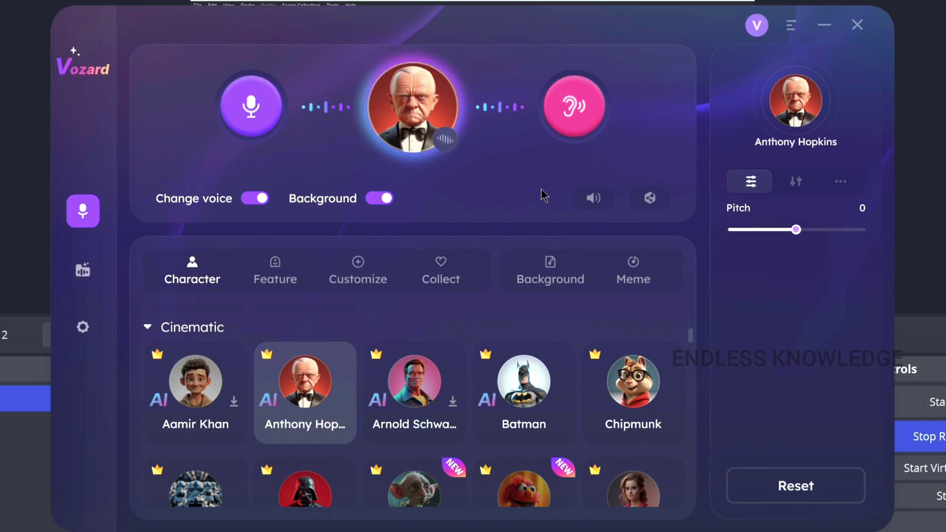
{"action": "left_click", "coordinate": [551, 281]}
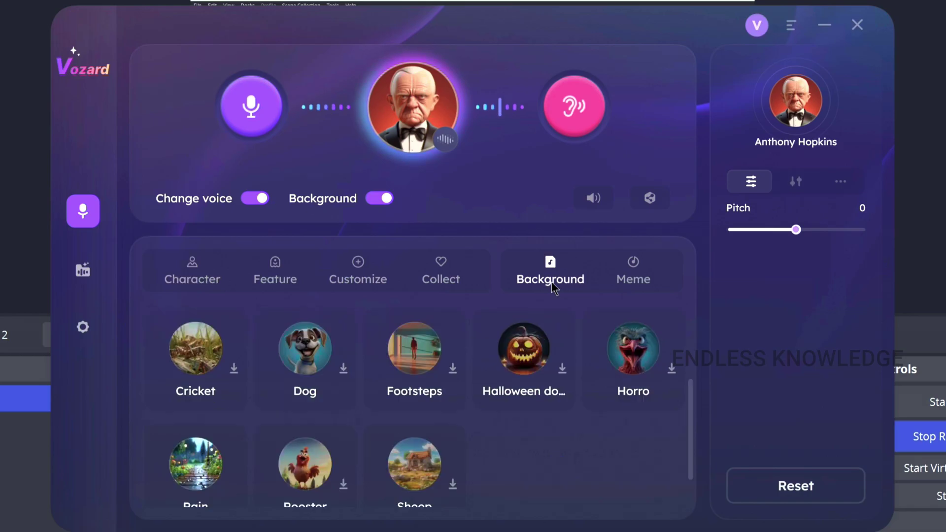
{"action": "left_click", "coordinate": [195, 457]}
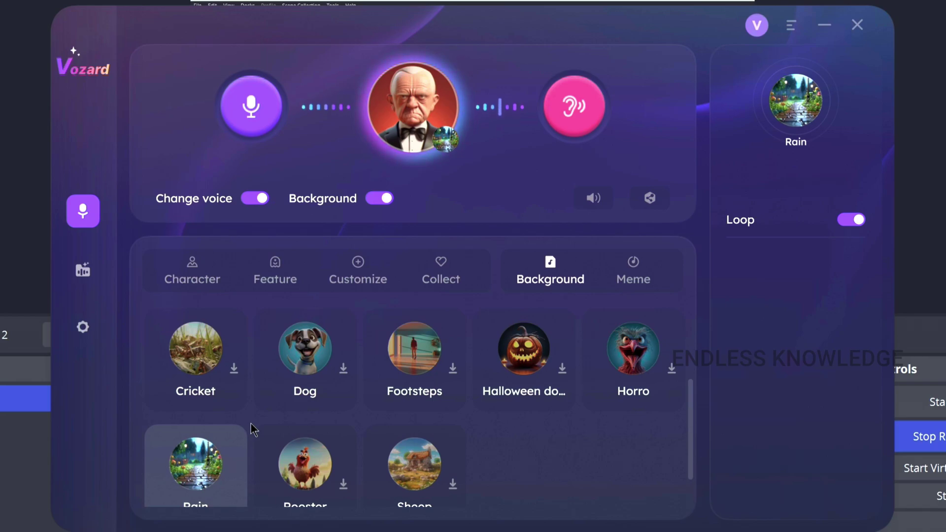
Lower the Background volume slider from 50% to 35% in the volume levels.
{"action": "left_click", "coordinate": [593, 198]}
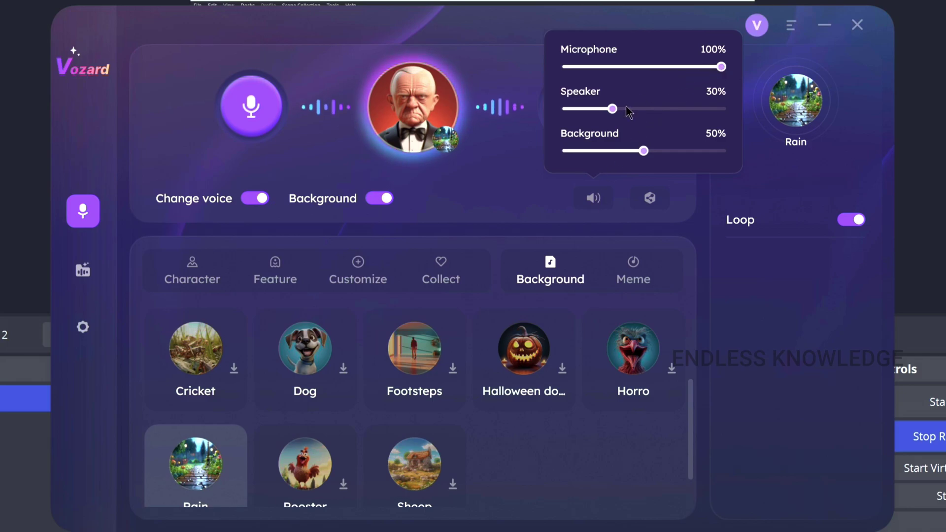
{"action": "left_click_drag", "start_coordinate": [640, 152], "coordinate": [593, 154]}
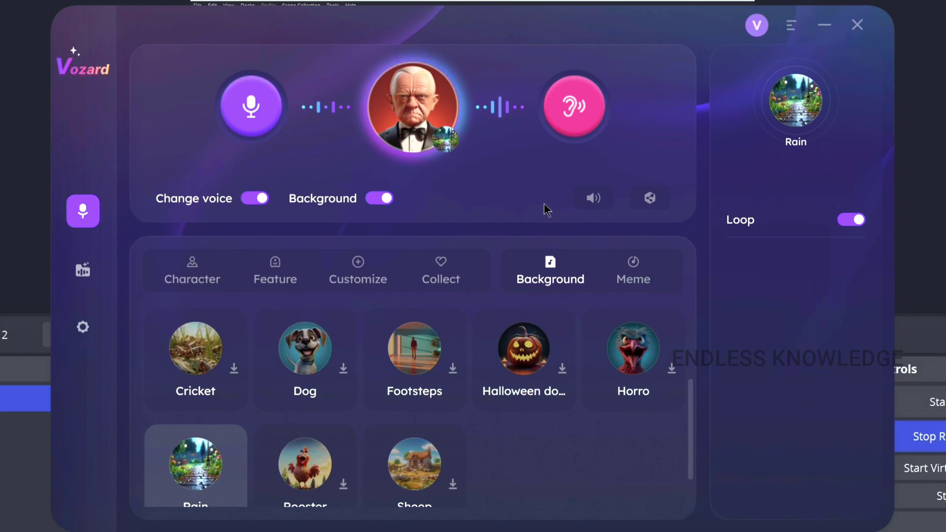
Apply the Lady voice from the Feature voices list.
{"action": "left_click", "coordinate": [279, 280]}
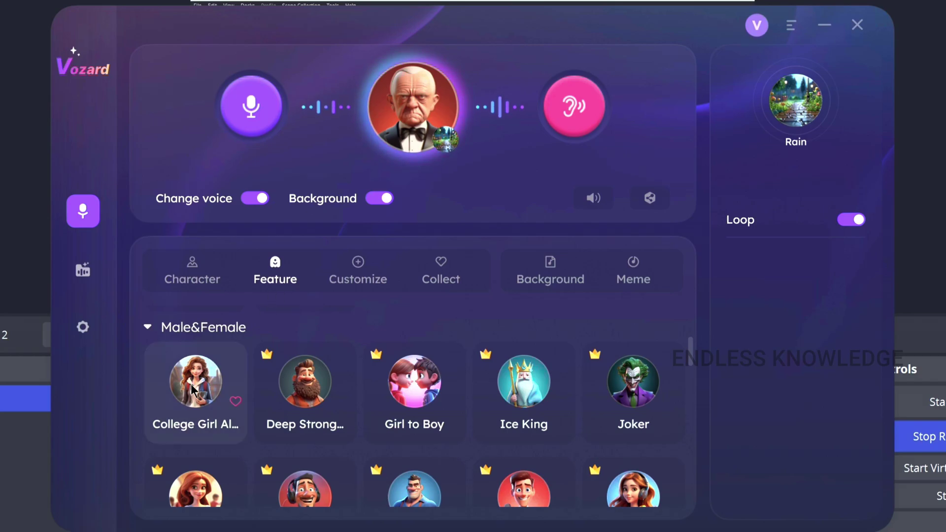
{"action": "scroll", "coordinate": [190, 389], "scroll_direction": "down", "scroll_amount": 2}
{"action": "scroll", "coordinate": [191, 383], "scroll_direction": "down", "scroll_amount": 3}
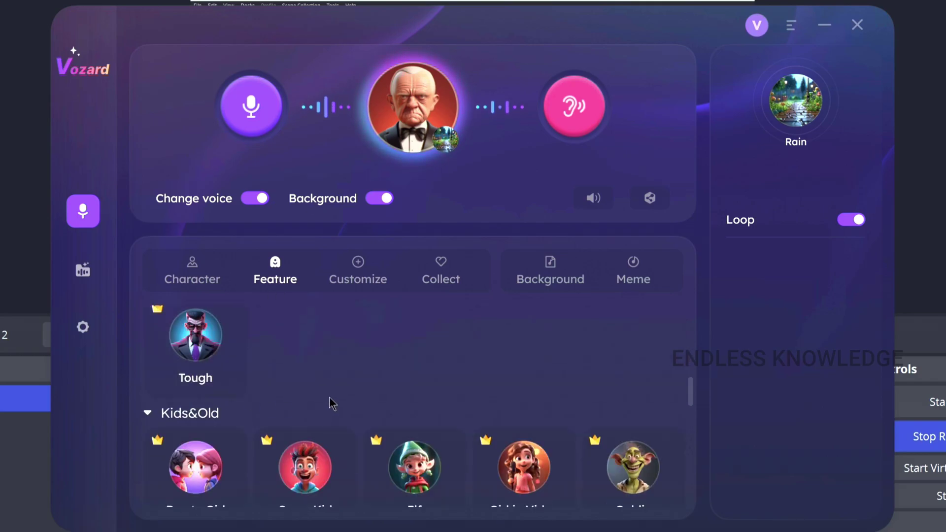
{"action": "scroll", "coordinate": [327, 401], "scroll_direction": "down", "scroll_amount": 2}
{"action": "scroll", "coordinate": [327, 380], "scroll_direction": "up", "scroll_amount": 3}
{"action": "scroll", "coordinate": [298, 389], "scroll_direction": "up", "scroll_amount": 5}
{"action": "scroll", "coordinate": [276, 387], "scroll_direction": "down", "scroll_amount": 2}
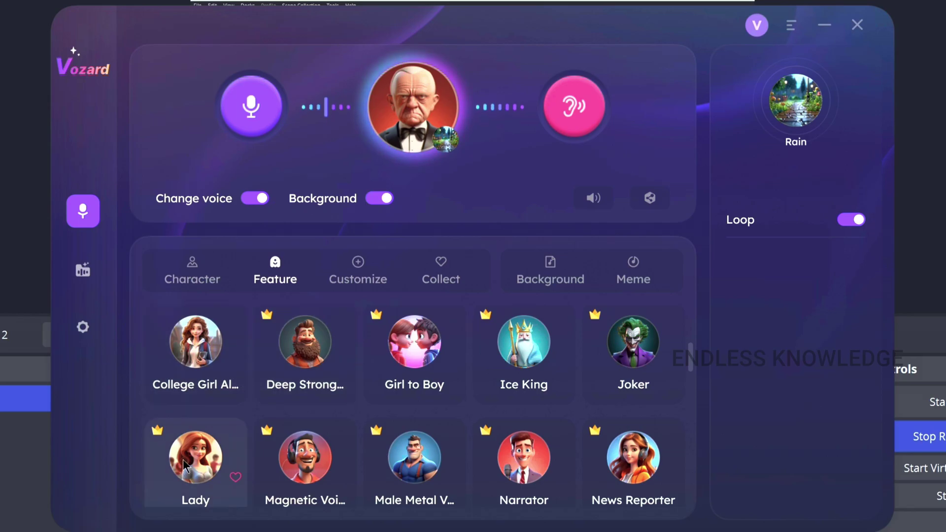
{"action": "left_click", "coordinate": [197, 455]}
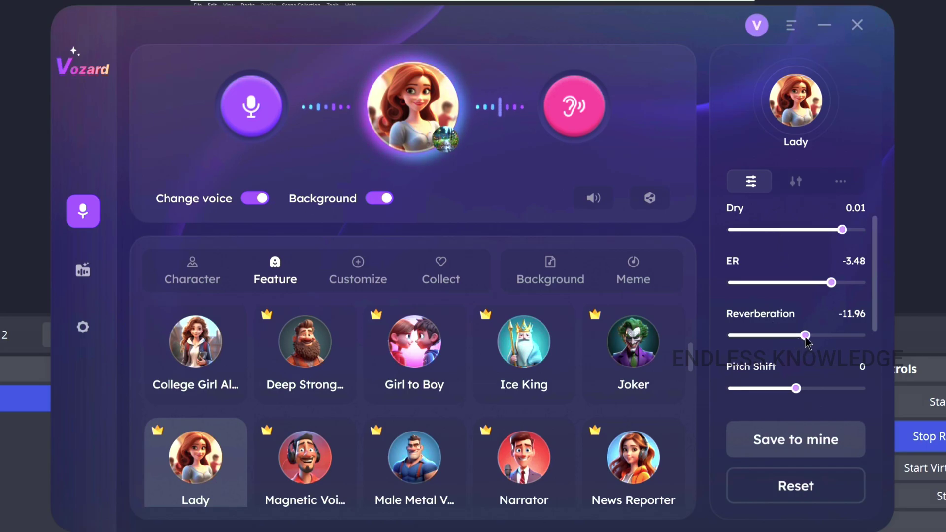
Set Lady's reverberation to -26 and Pitch Shift to 3, then check Throat Width and Pitch Length.
{"action": "left_click_drag", "start_coordinate": [806, 340], "coordinate": [753, 337]}
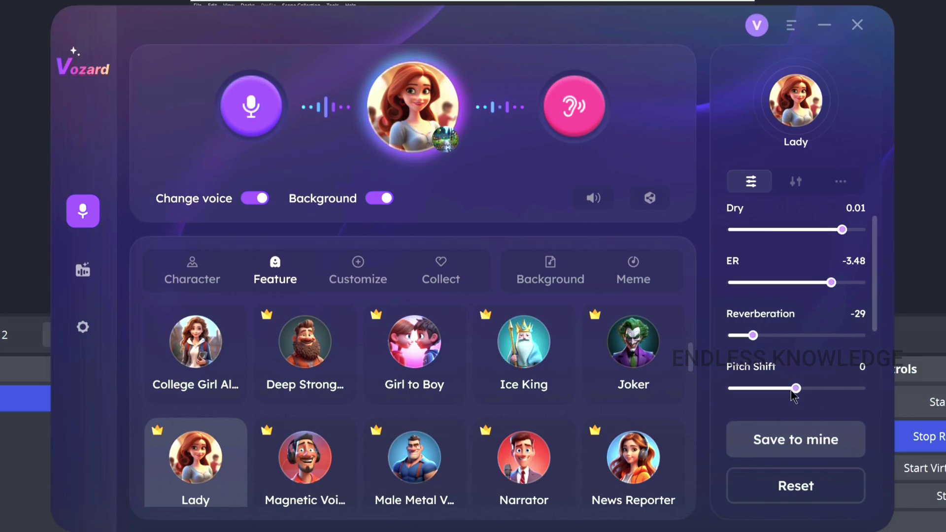
{"action": "left_click_drag", "start_coordinate": [797, 390], "coordinate": [806, 394]}
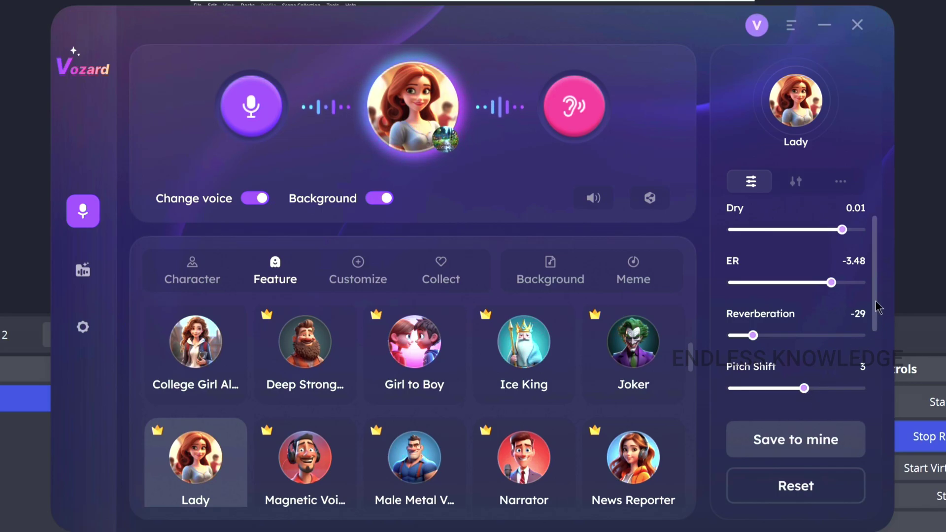
{"action": "scroll", "coordinate": [881, 391], "scroll_direction": "down", "scroll_amount": 3}
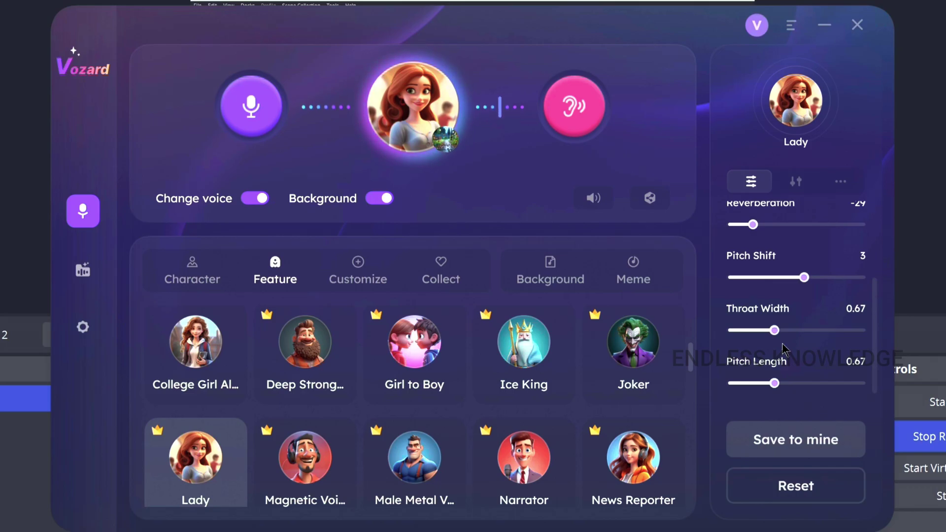
Save the tuned Lady voice as custom voice 'Lady Perfect' and view it under Customize.
{"action": "left_click", "coordinate": [796, 440]}
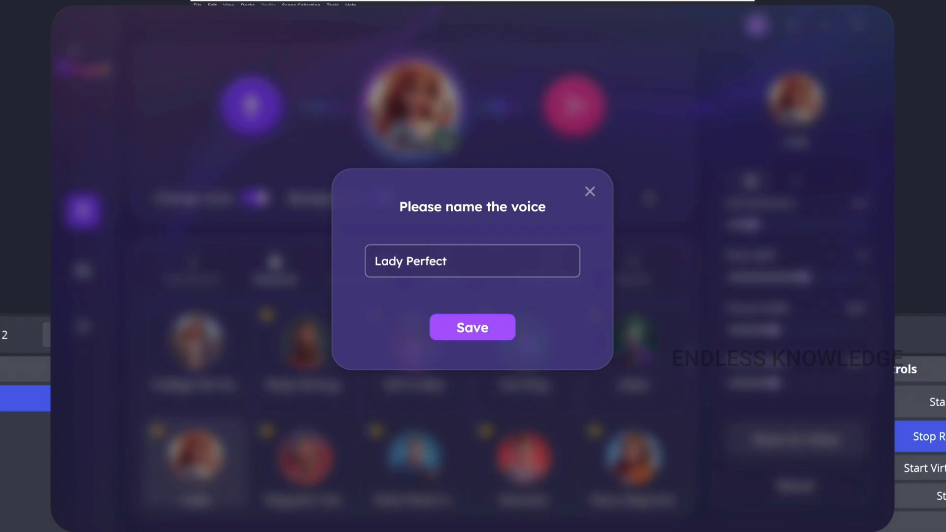
{"action": "left_click", "coordinate": [483, 327]}
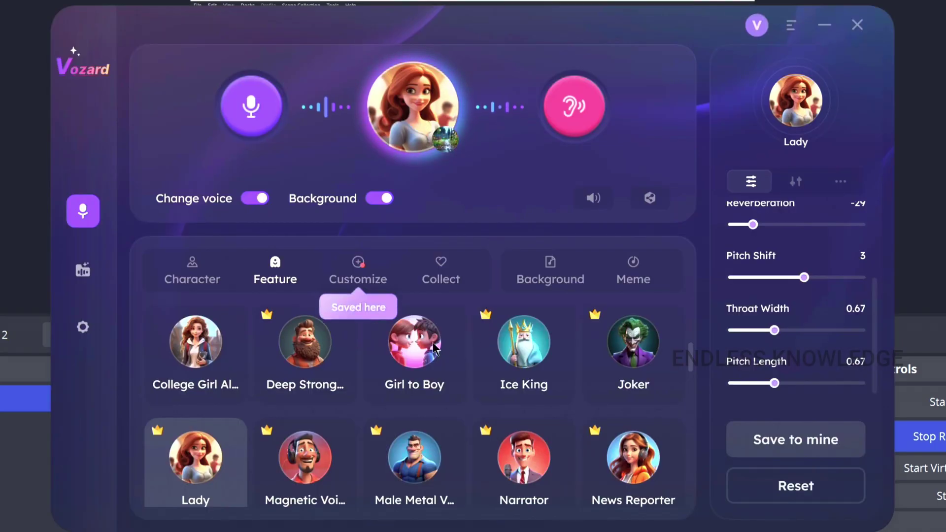
{"action": "left_click", "coordinate": [363, 274]}
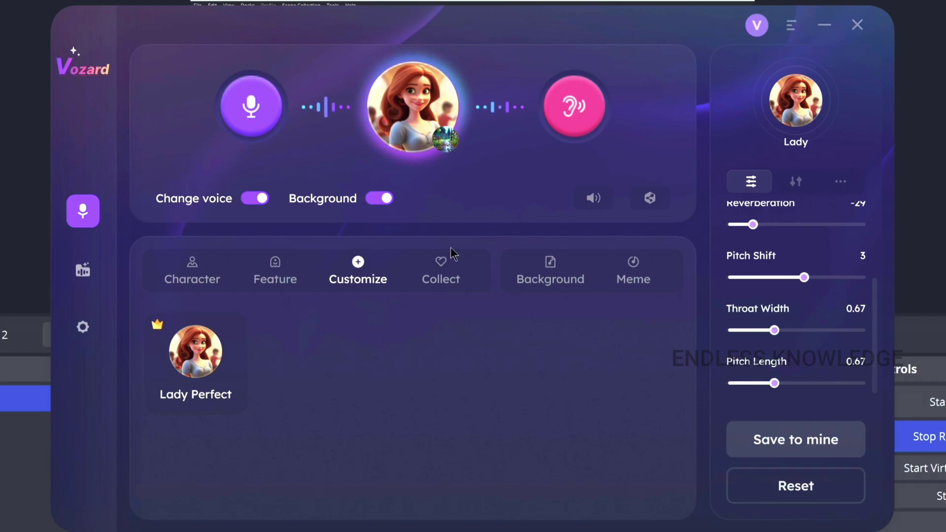
Add Morgan Freeman to the collected favourite voices from the Character list.
{"action": "left_click", "coordinate": [209, 270]}
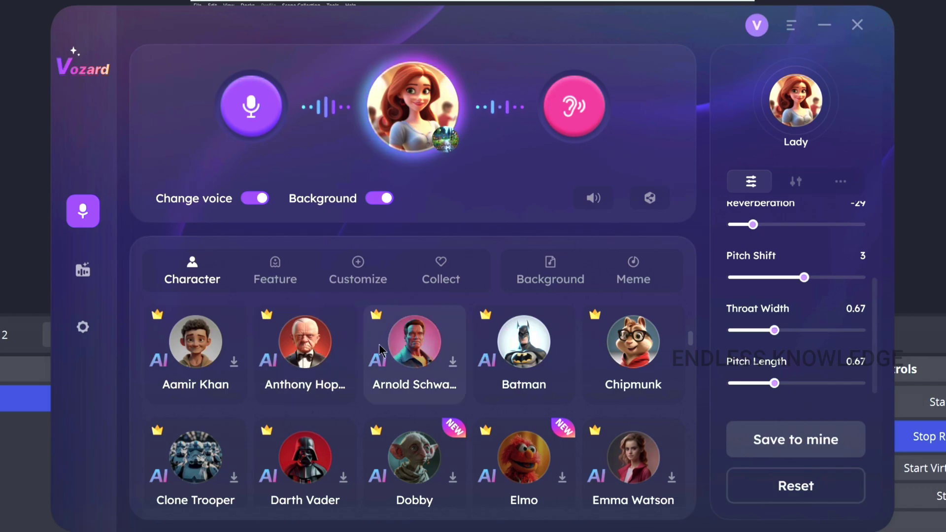
{"action": "mouse_move", "coordinate": [345, 362]}
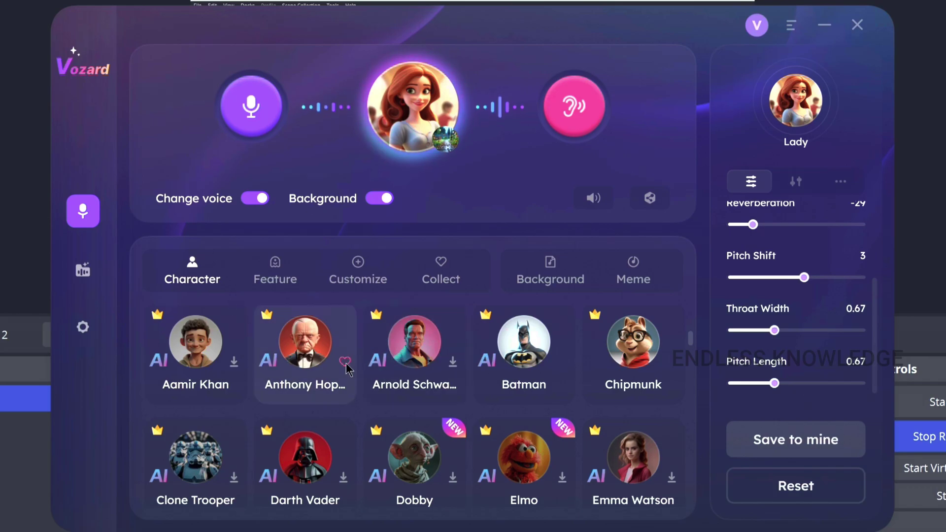
{"action": "scroll", "coordinate": [346, 369], "scroll_direction": "down", "scroll_amount": 7}
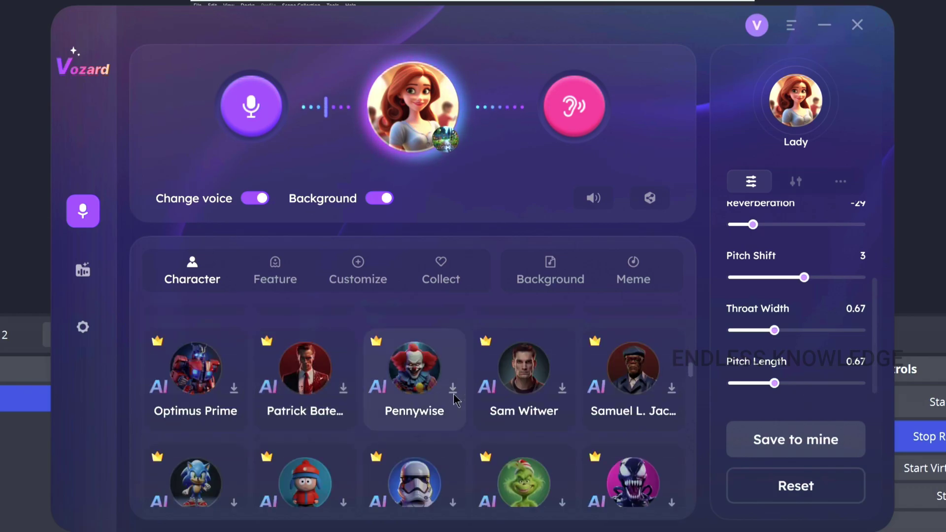
{"action": "scroll", "coordinate": [450, 390], "scroll_direction": "up", "scroll_amount": 2}
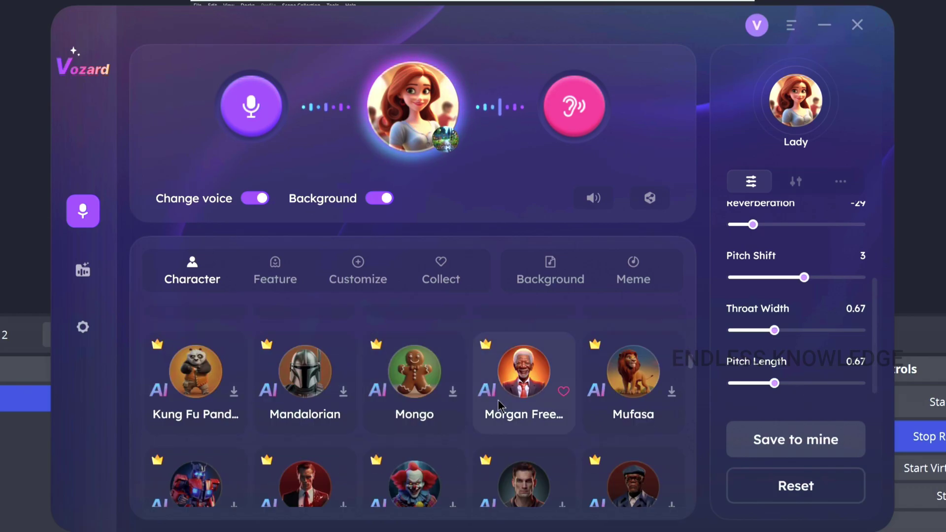
{"action": "left_click", "coordinate": [562, 392]}
{"action": "left_click", "coordinate": [563, 393]}
From Collect, make Morgan Freeman the active voice with pitch lowered to -6.
{"action": "left_click", "coordinate": [437, 271]}
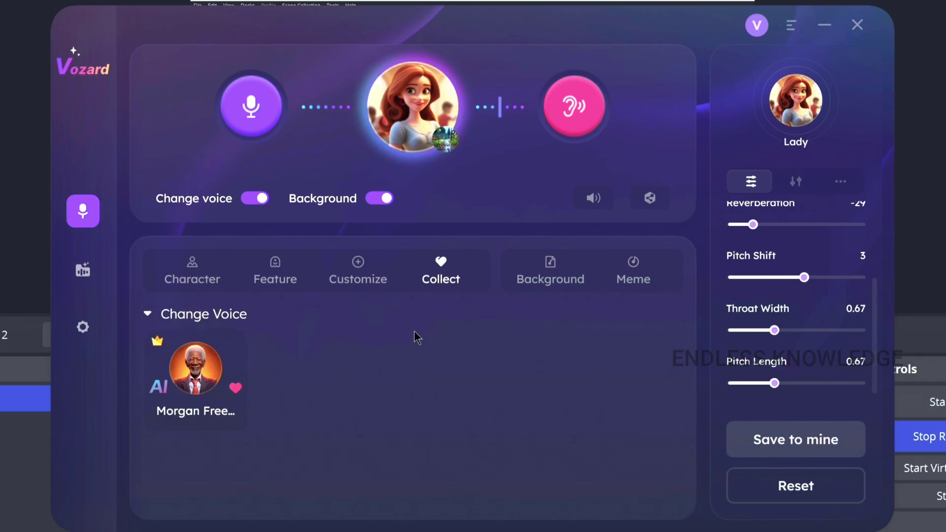
{"action": "left_click", "coordinate": [203, 357]}
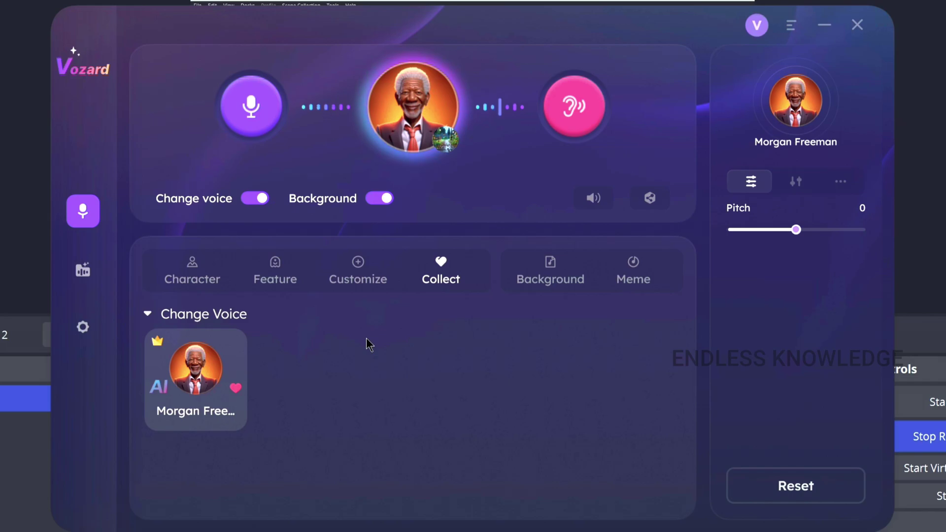
{"action": "left_click_drag", "start_coordinate": [797, 233], "coordinate": [779, 232]}
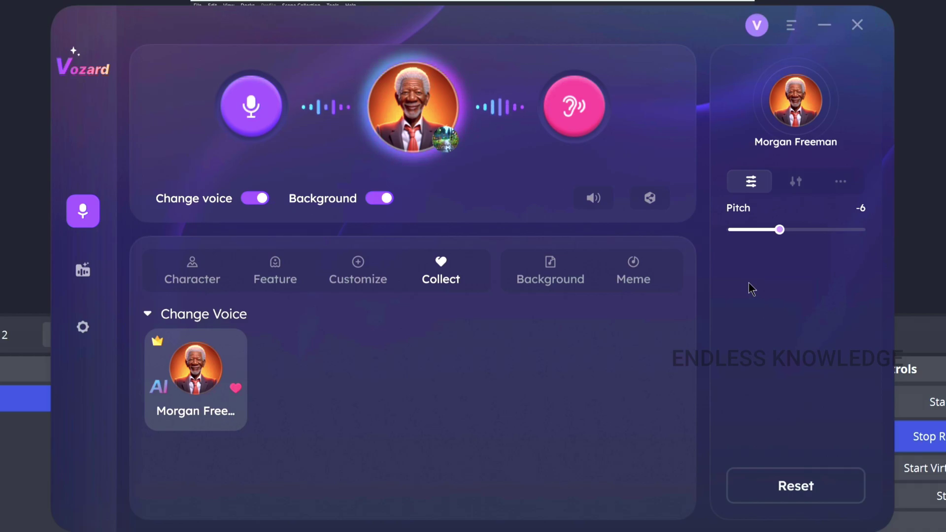
Download and select the Shhhh! meme sound, with Loop switched off.
{"action": "left_click", "coordinate": [633, 281]}
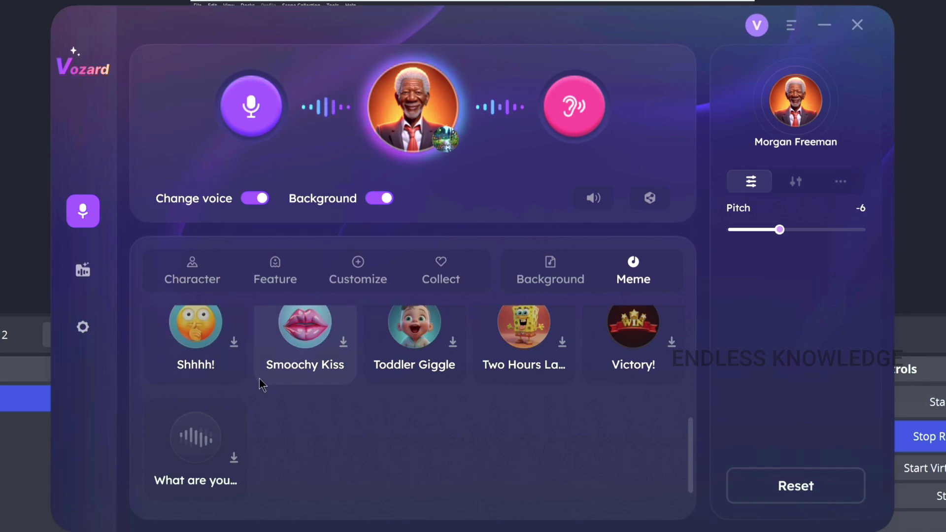
{"action": "scroll", "coordinate": [256, 386], "scroll_direction": "up", "scroll_amount": 1}
{"action": "left_click", "coordinate": [241, 383]}
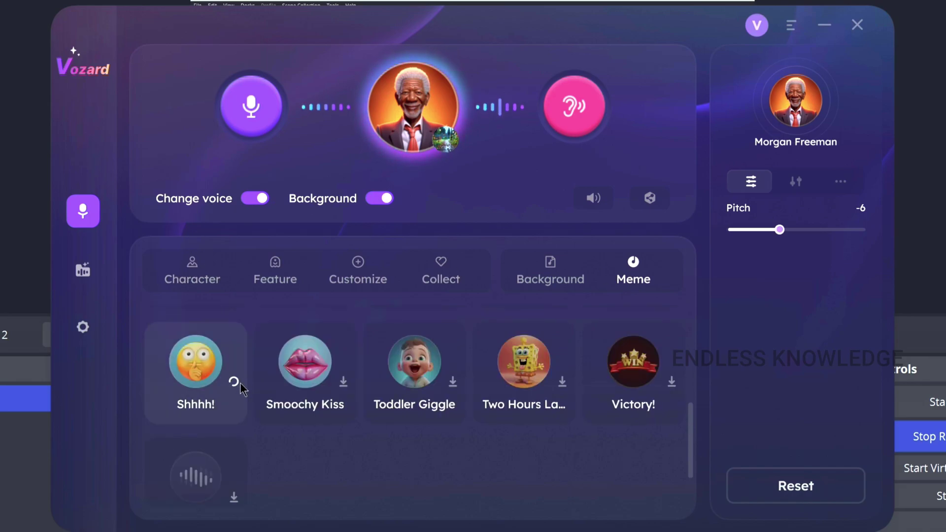
{"action": "left_click", "coordinate": [194, 354]}
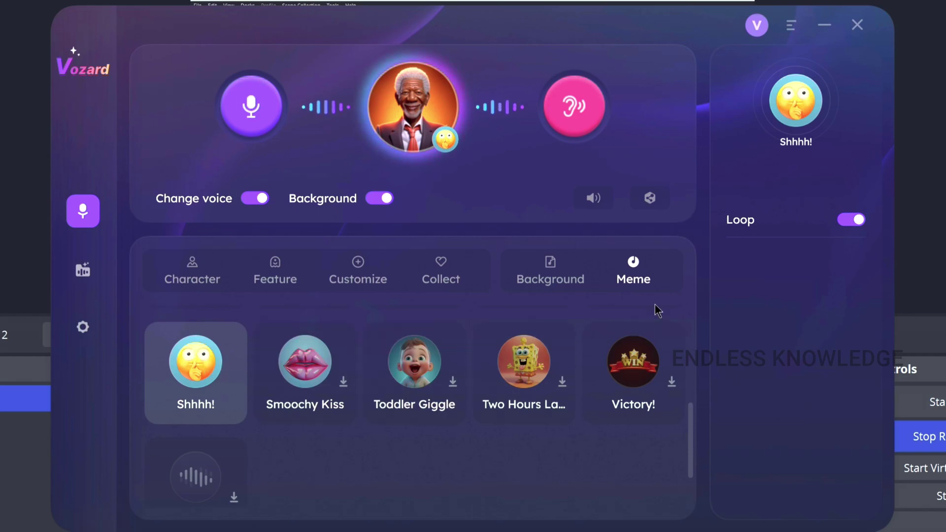
{"action": "left_click", "coordinate": [849, 221]}
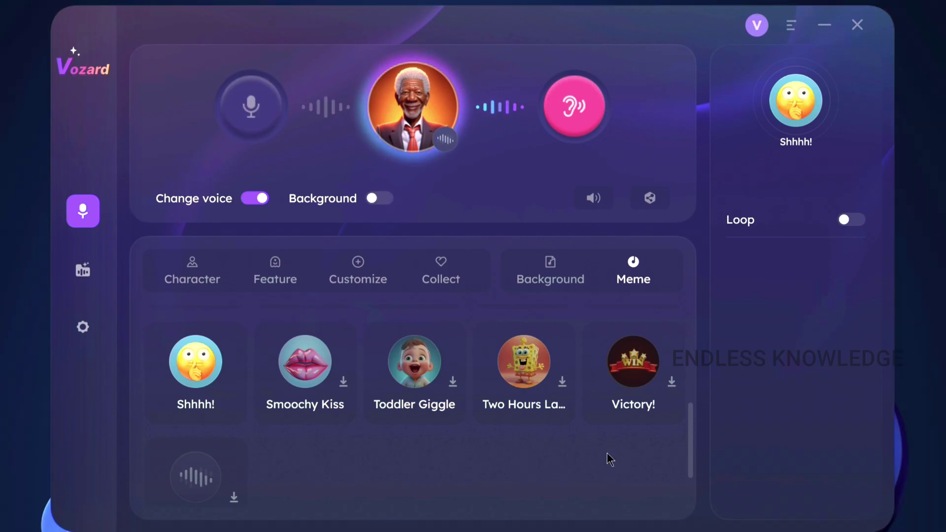
Switch Vozard to Recorded Mode and start a new voice recording.
{"action": "left_click", "coordinate": [558, 280]}
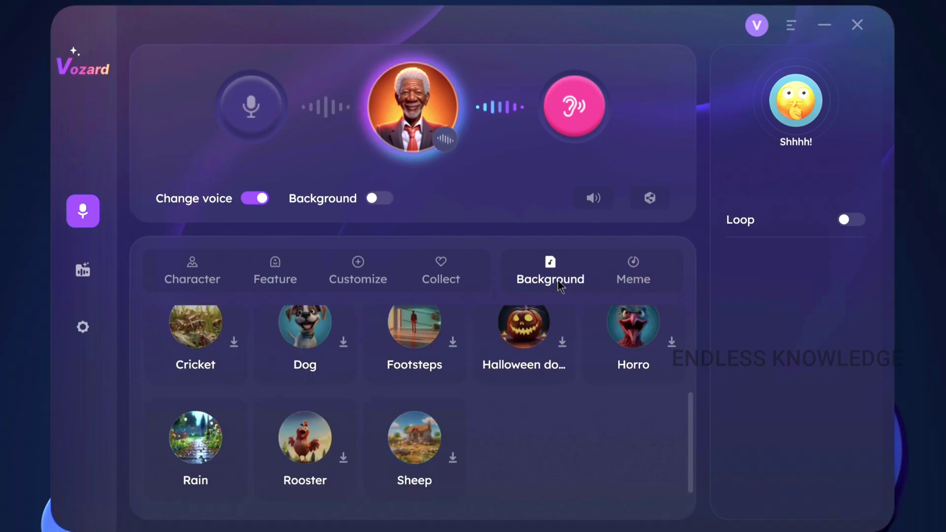
{"action": "left_click", "coordinate": [635, 264]}
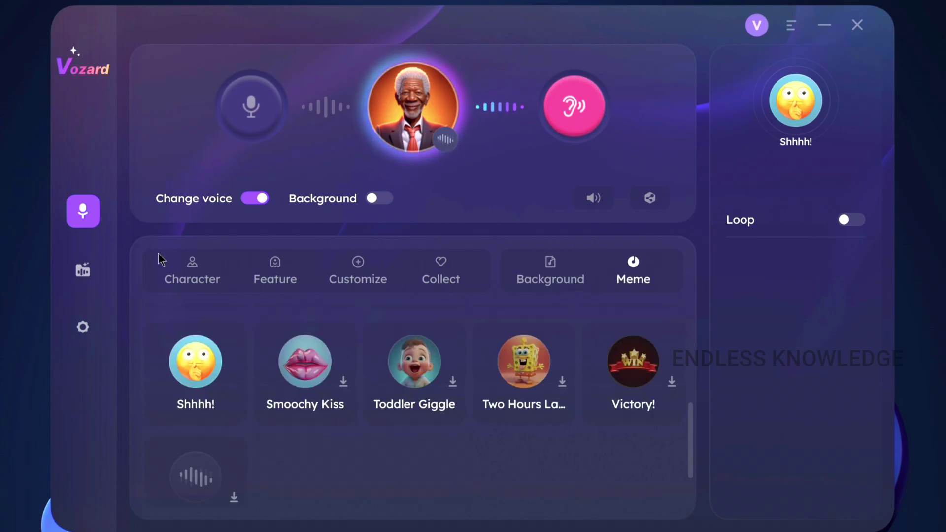
{"action": "mouse_move", "coordinate": [91, 274]}
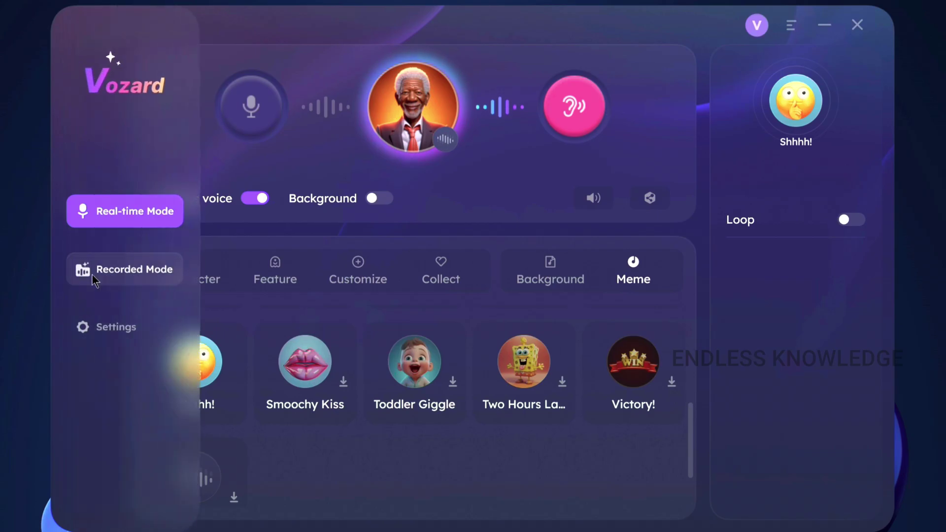
{"action": "left_click", "coordinate": [131, 271]}
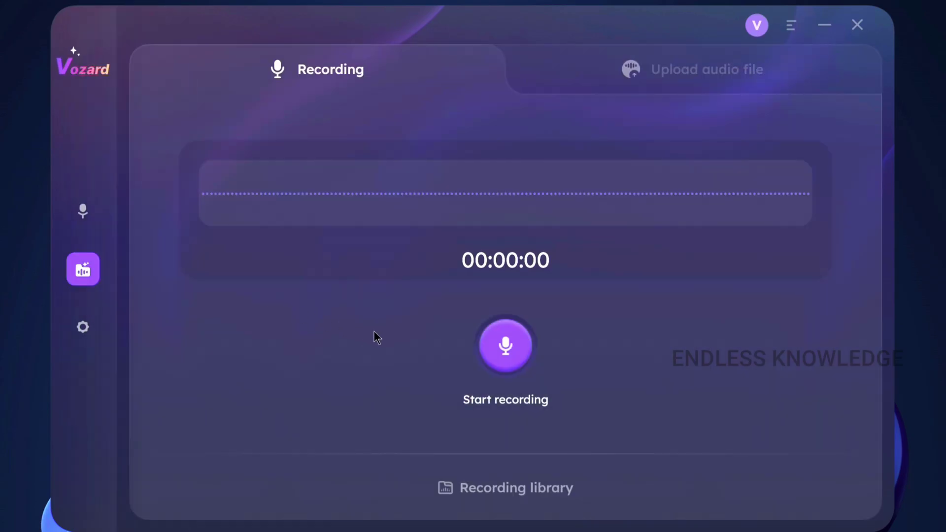
{"action": "left_click", "coordinate": [492, 350]}
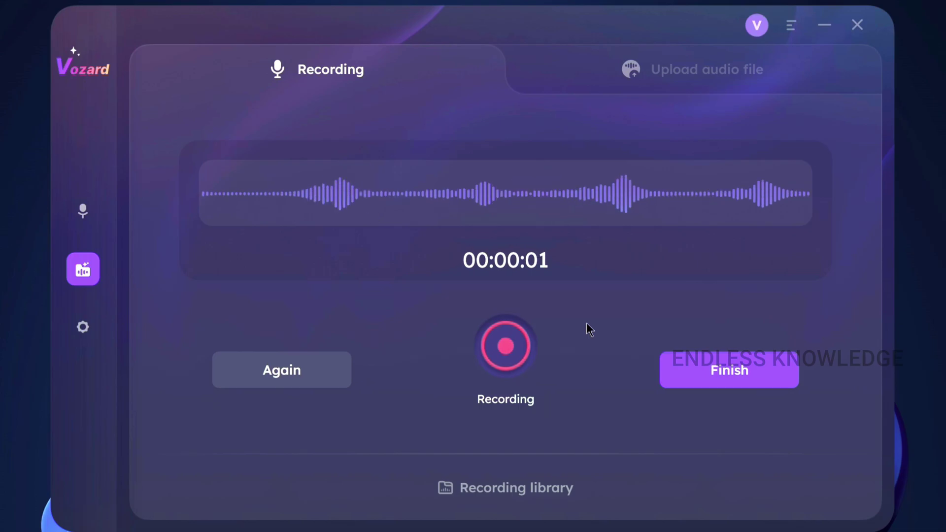